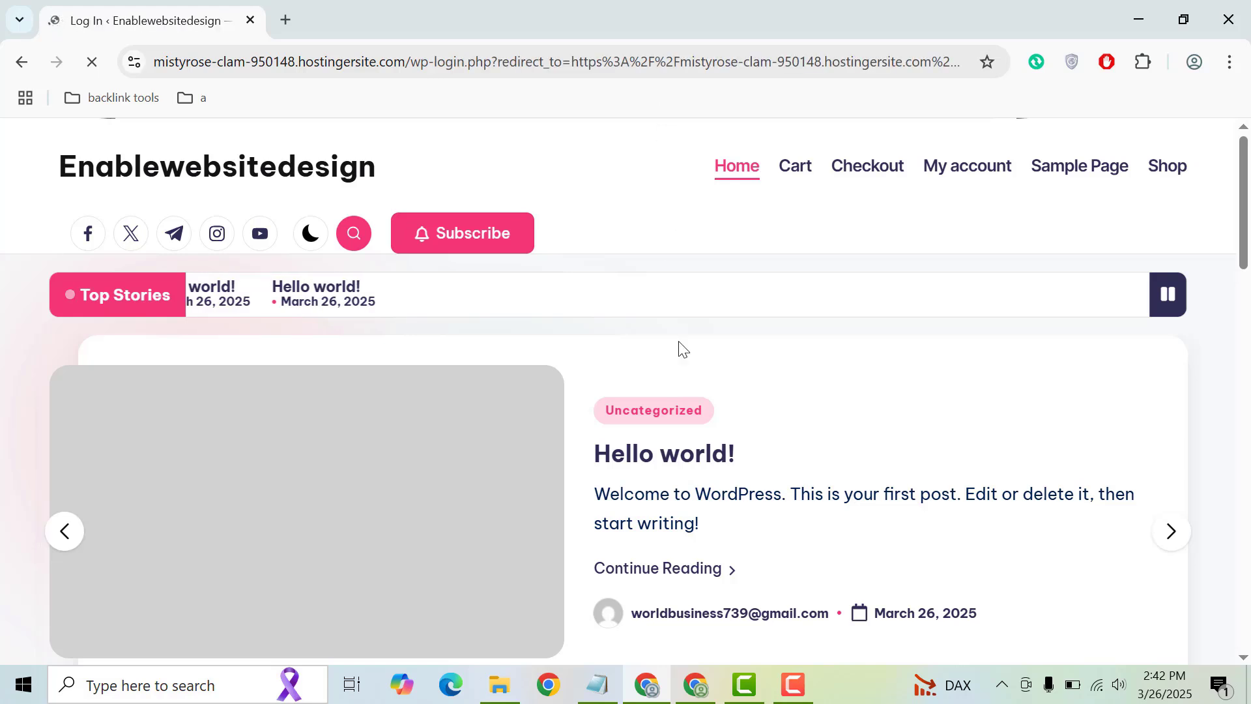
Log in to the WordPress admin with the account's e-mail username and pasted password
left_click(671, 359)
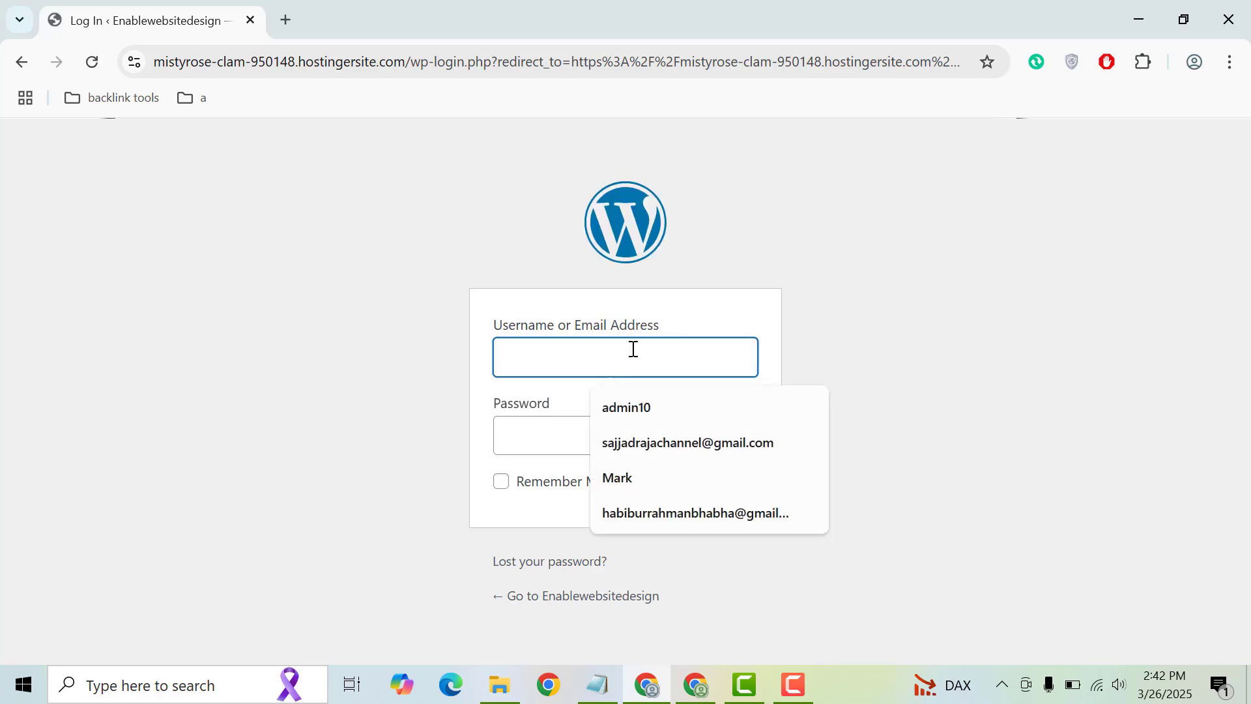
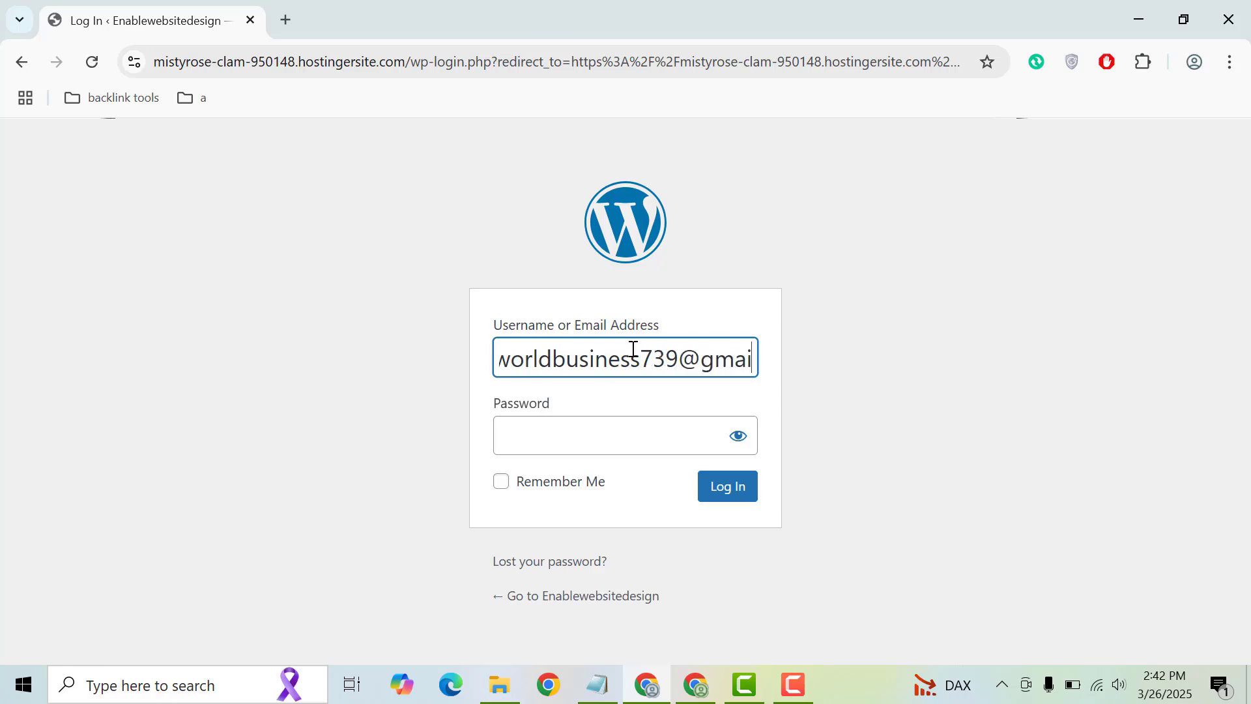
left_click(590, 428)
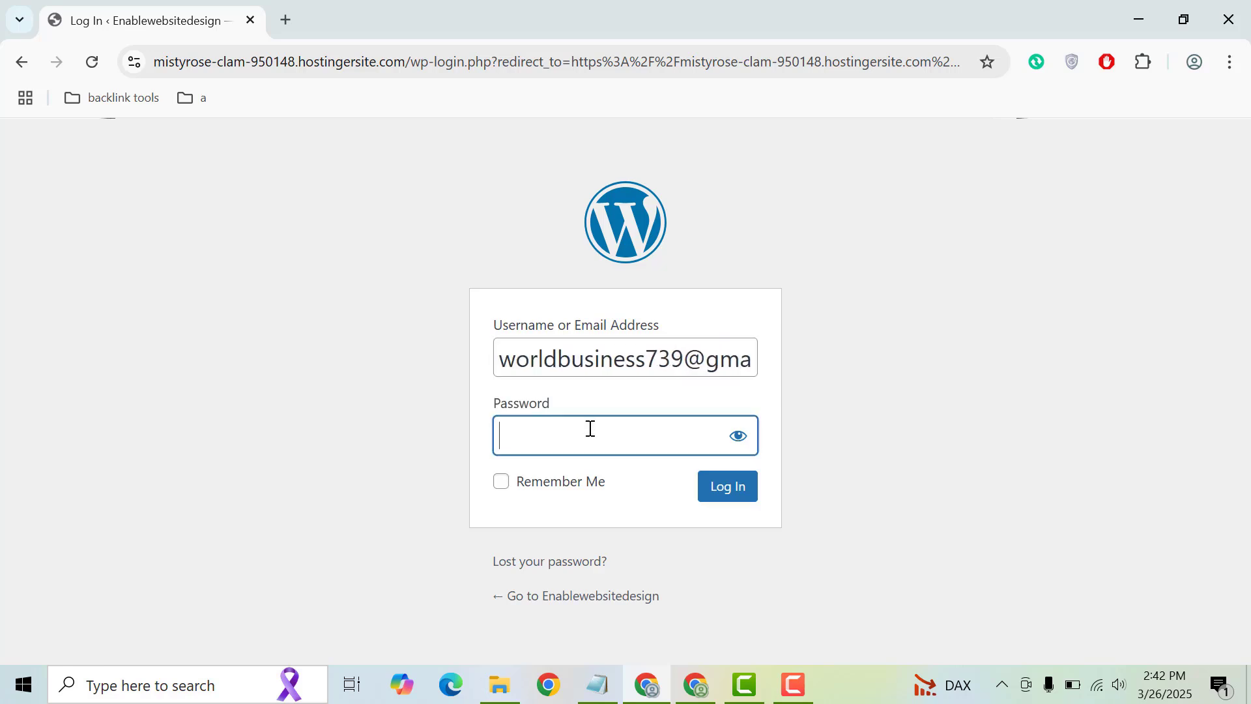
key("ctrl+v")
left_click(728, 495)
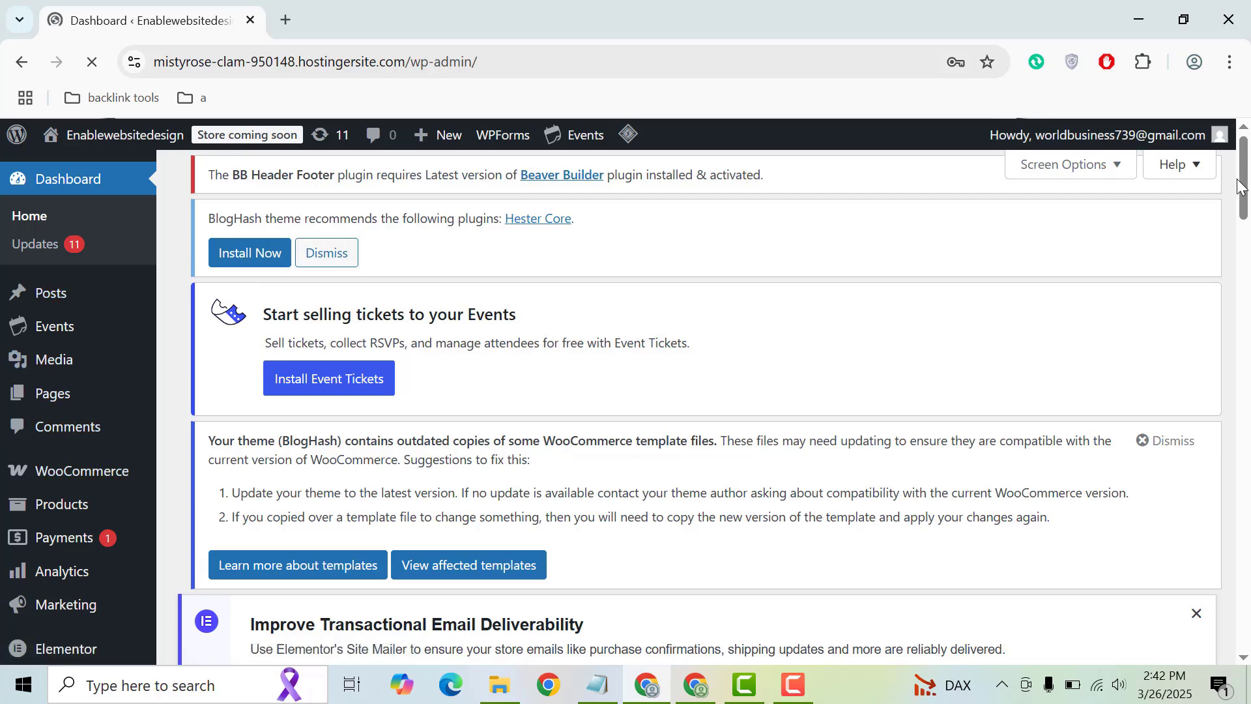
Dismiss Chrome's password breach warning, save the password, and go to Plugins > Add New Plugin
left_click_drag(1243, 202, 1242, 232)
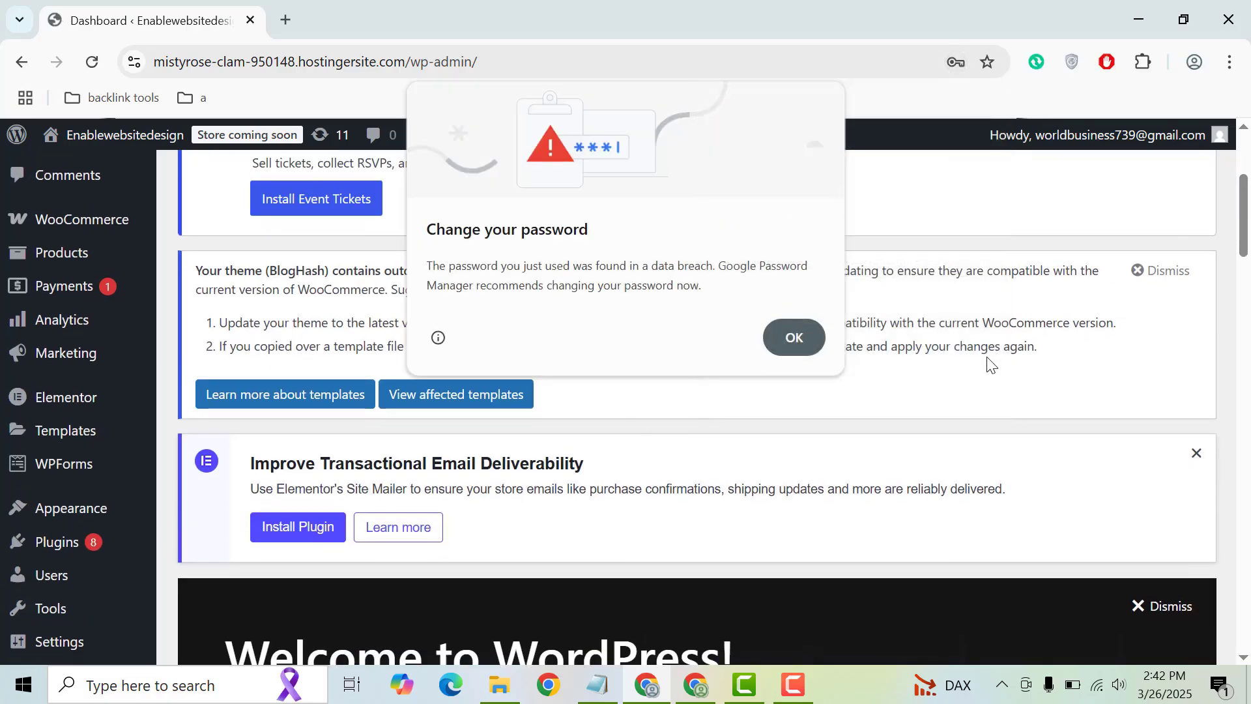
left_click(785, 339)
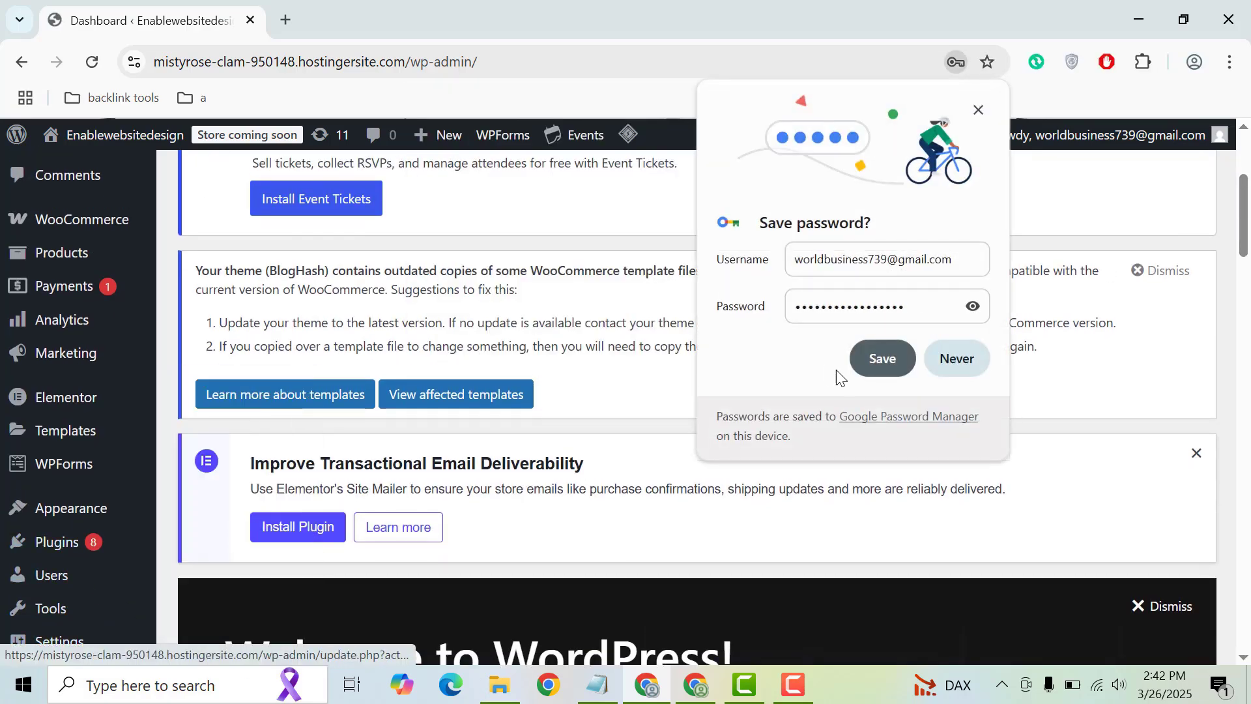
left_click(881, 364)
mouse_move(146, 545)
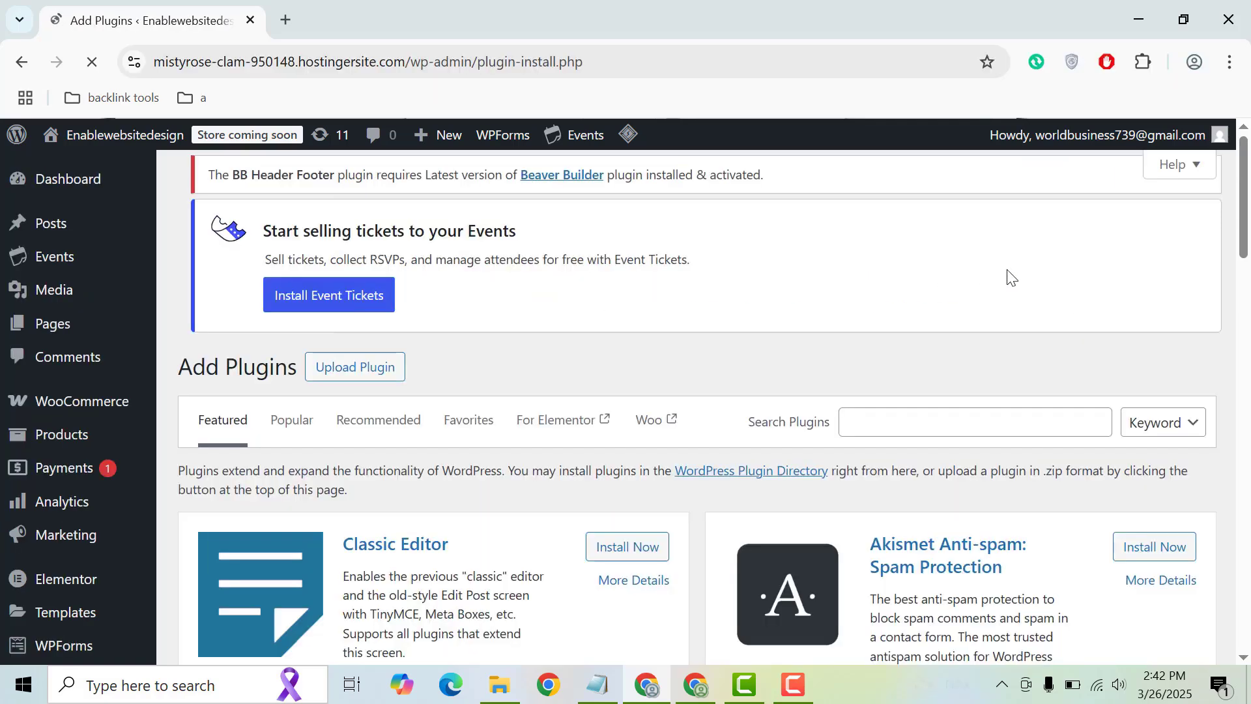
Search plugins for 'malcare' and install the MalCare WordPress Security Plugin from the results
mouse_move(1240, 173)
left_mouse_down()
mouse_move(1240, 231)
mouse_move(1239, 162)
left_mouse_up()
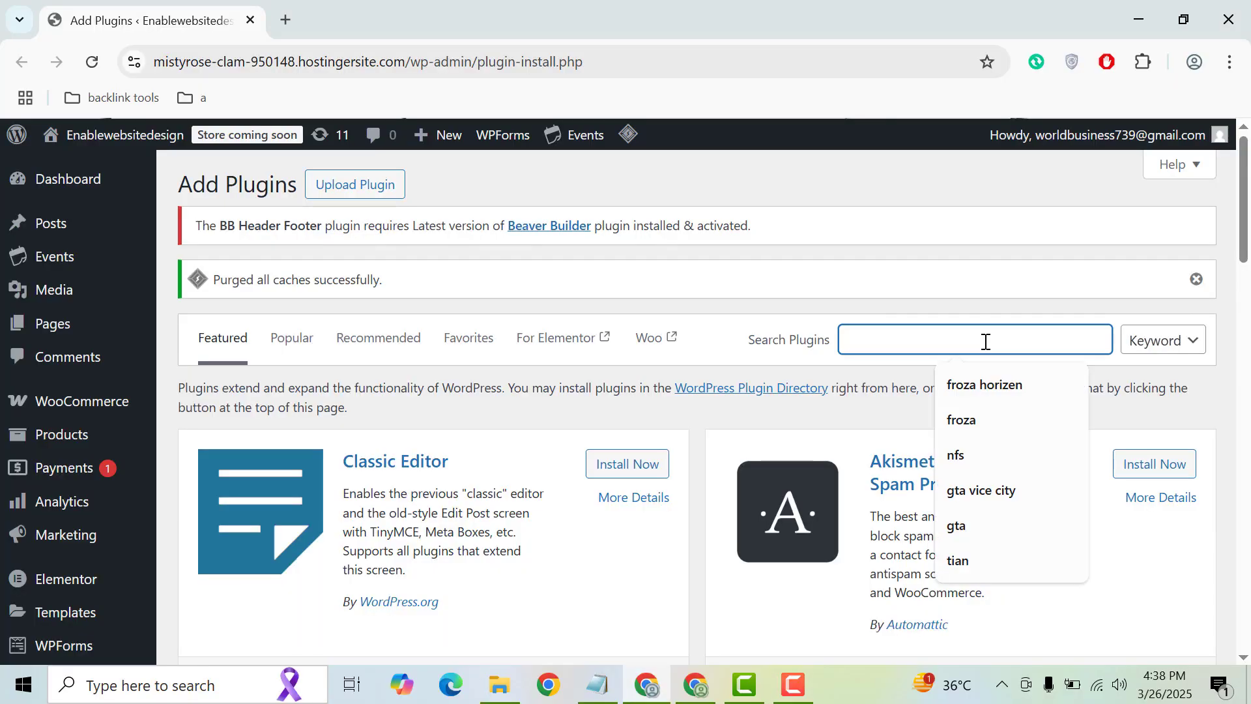
type("am")
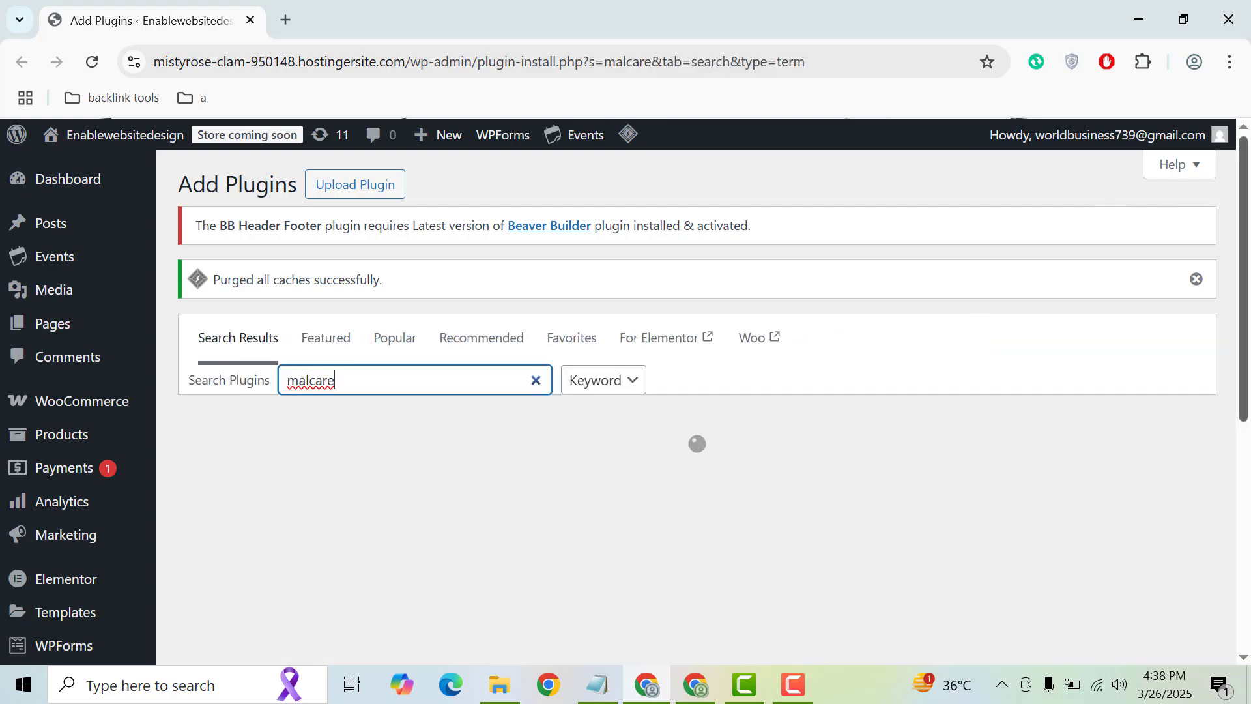
scroll(1248, 241, "down", 3)
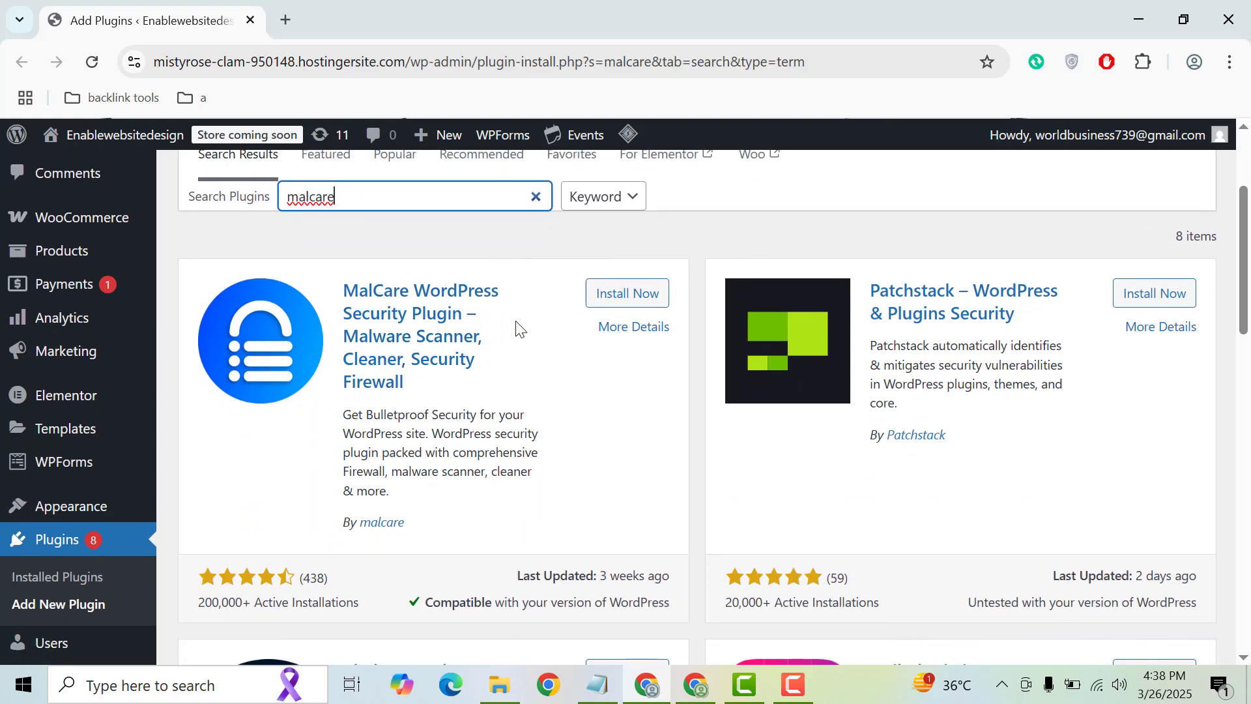
left_click(622, 293)
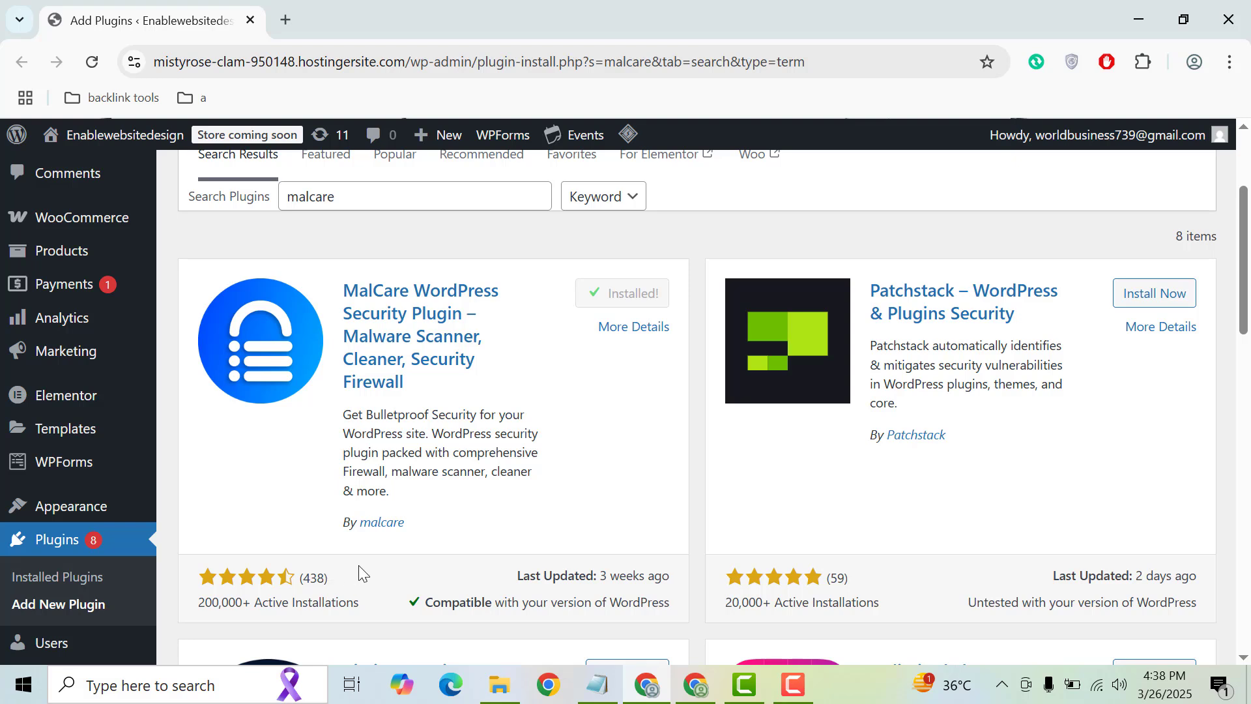
Activate MalCare, sign up with a saved e-mail address, accept the terms and submit
left_click(638, 294)
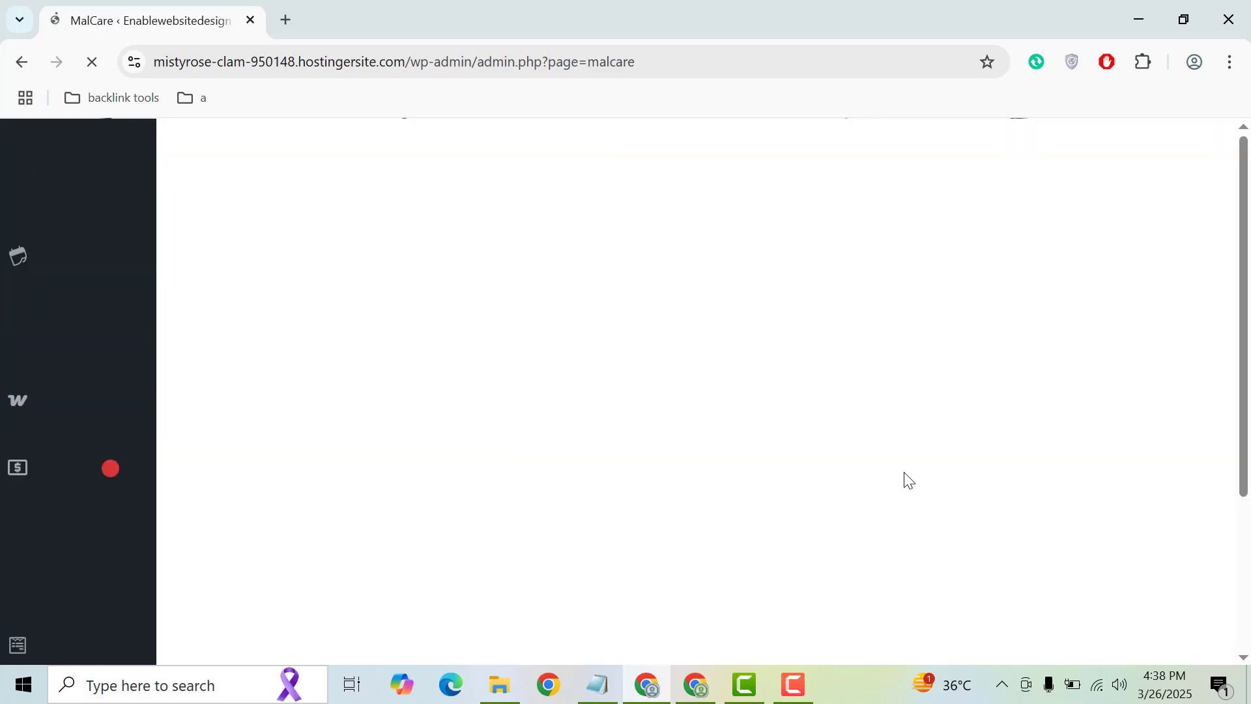
left_click(724, 373)
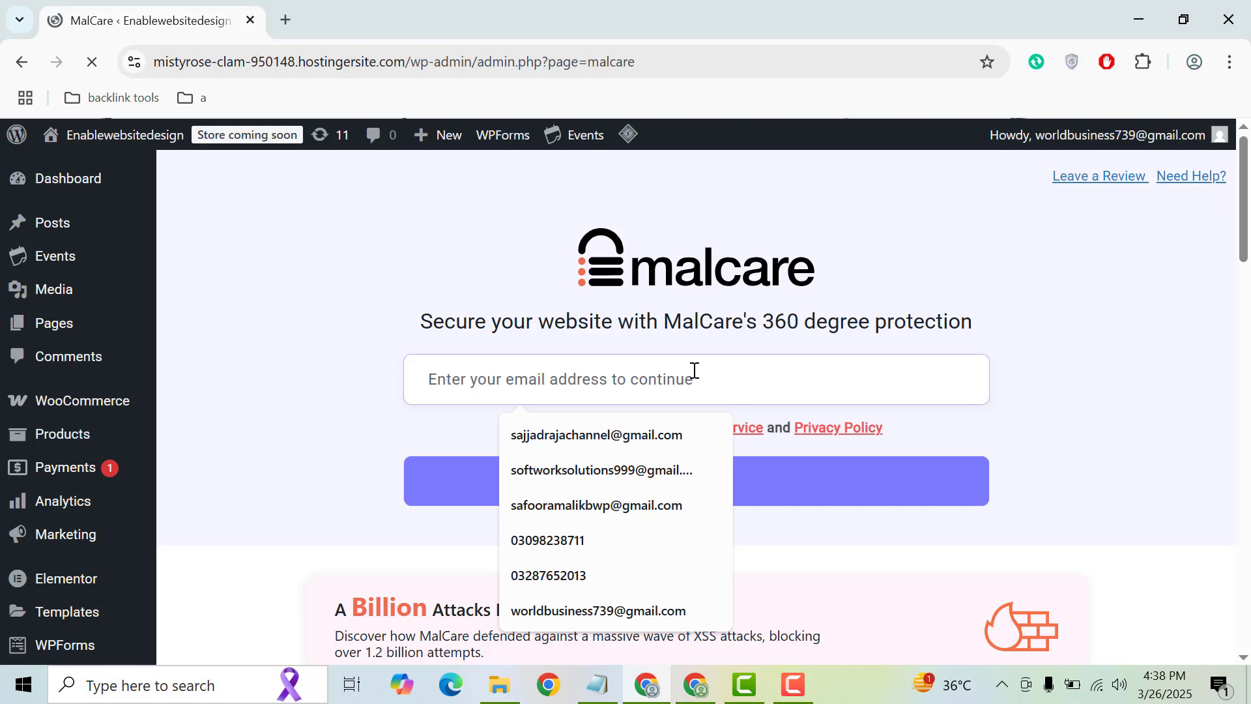
left_click(609, 434)
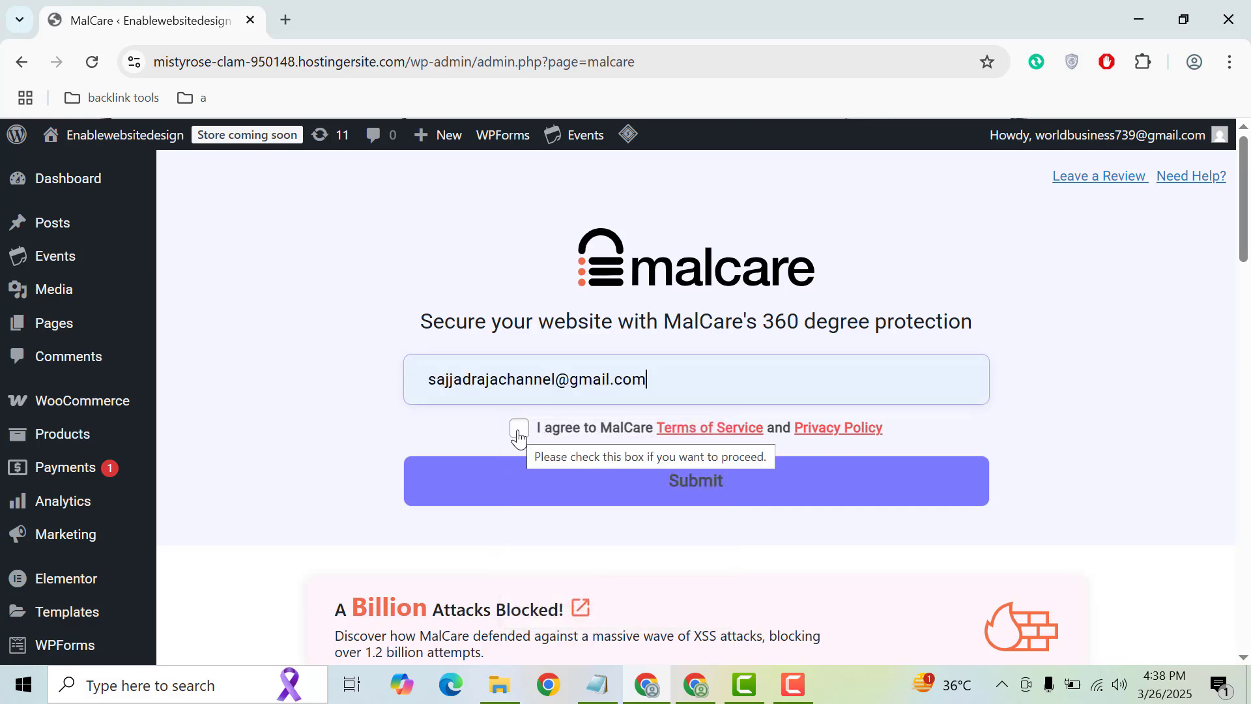
left_click(519, 430)
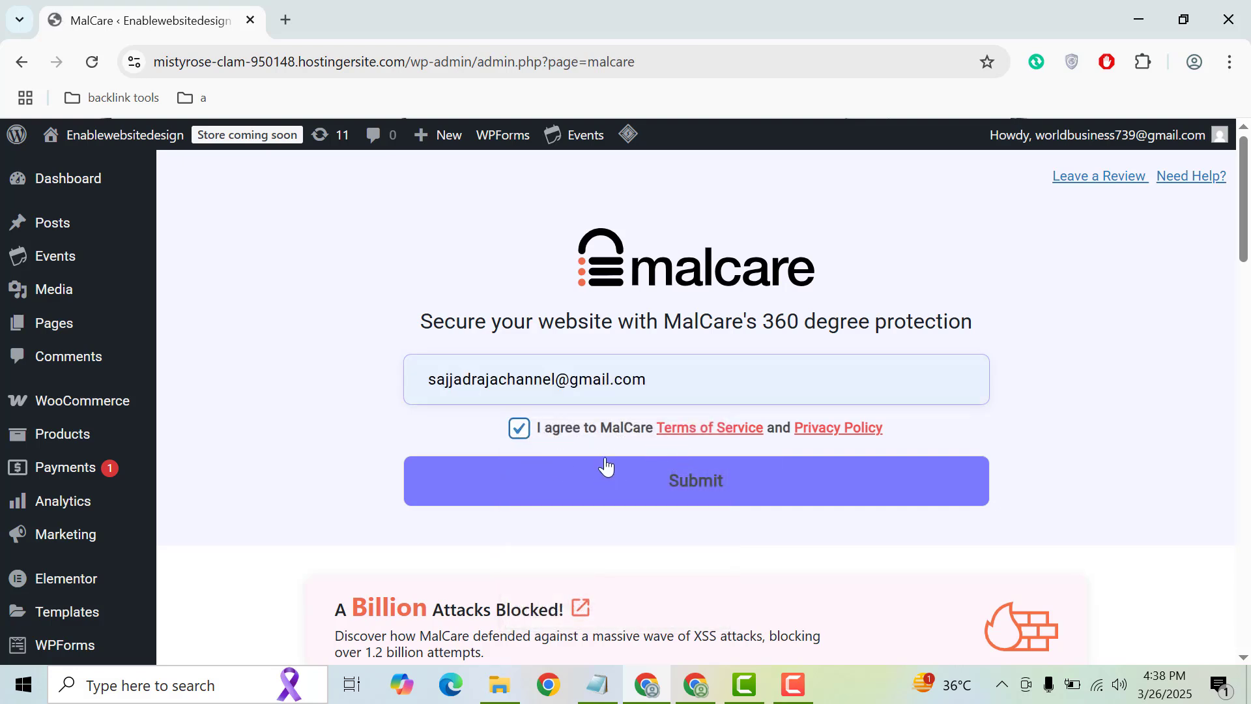
left_click(676, 497)
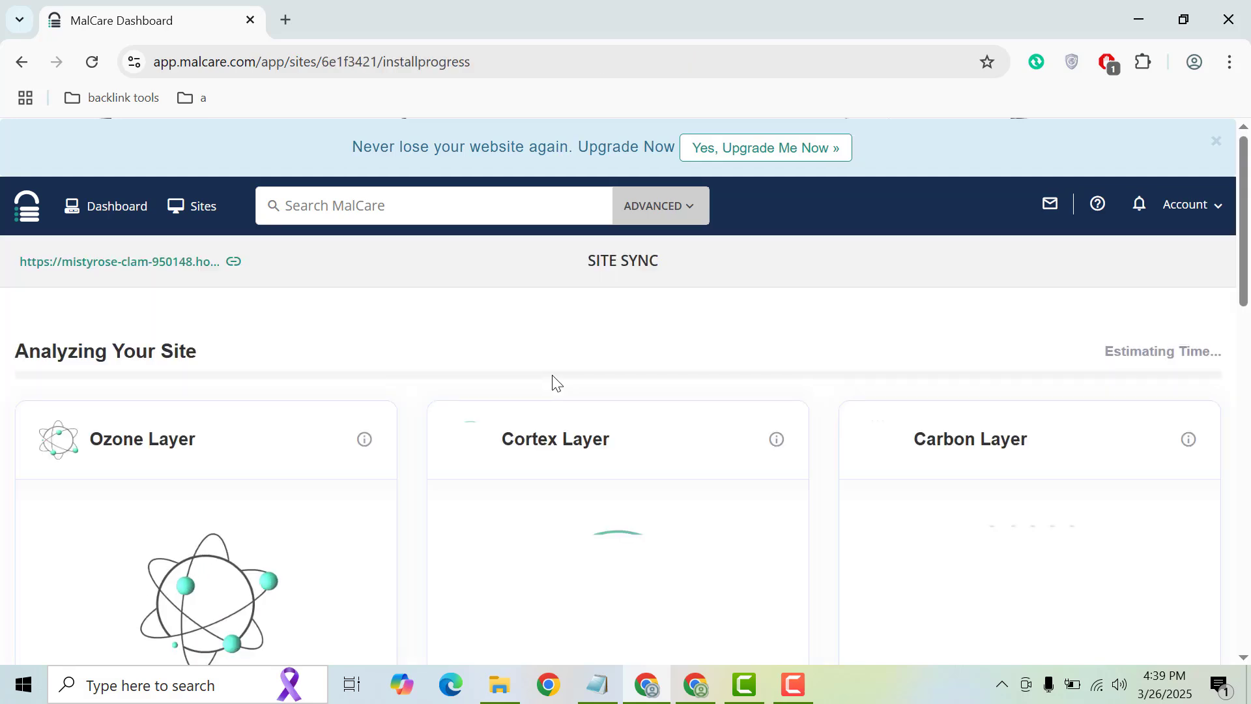
Scroll through the Ozone, Cortex and Carbon layer cards while MalCare's site analysis progresses
scroll(1246, 287, "down", 2)
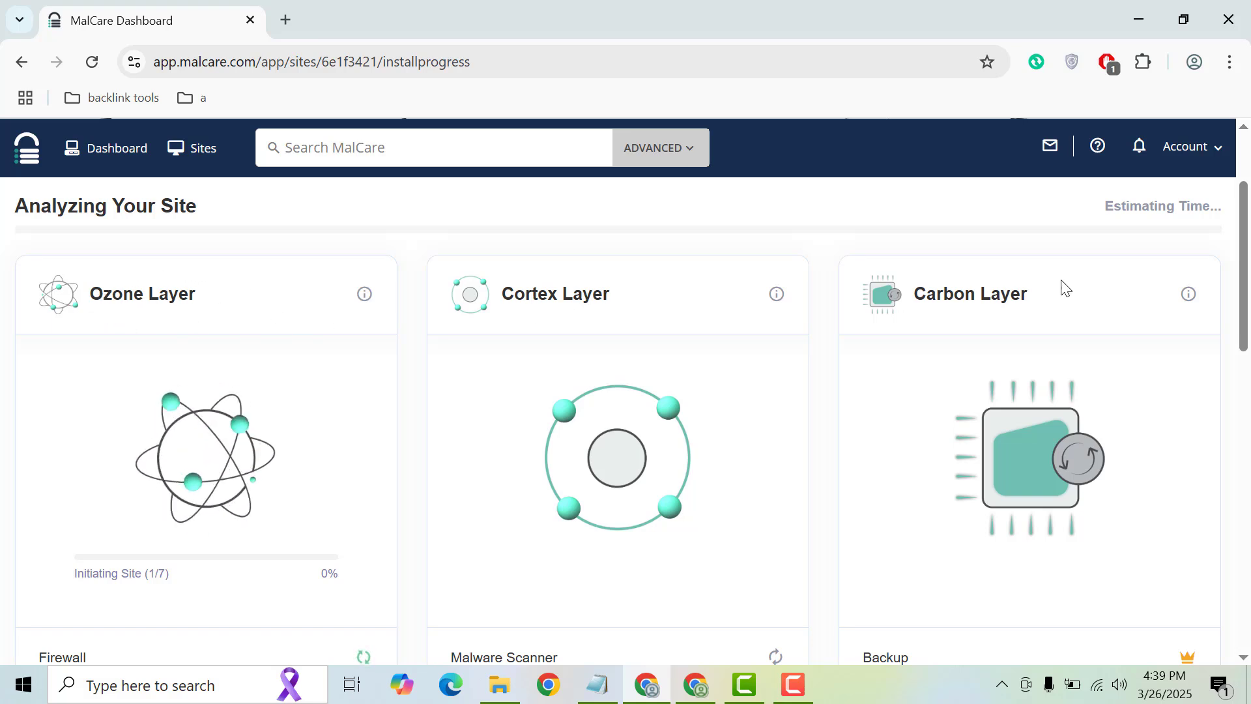
scroll(1245, 326, "down", 3)
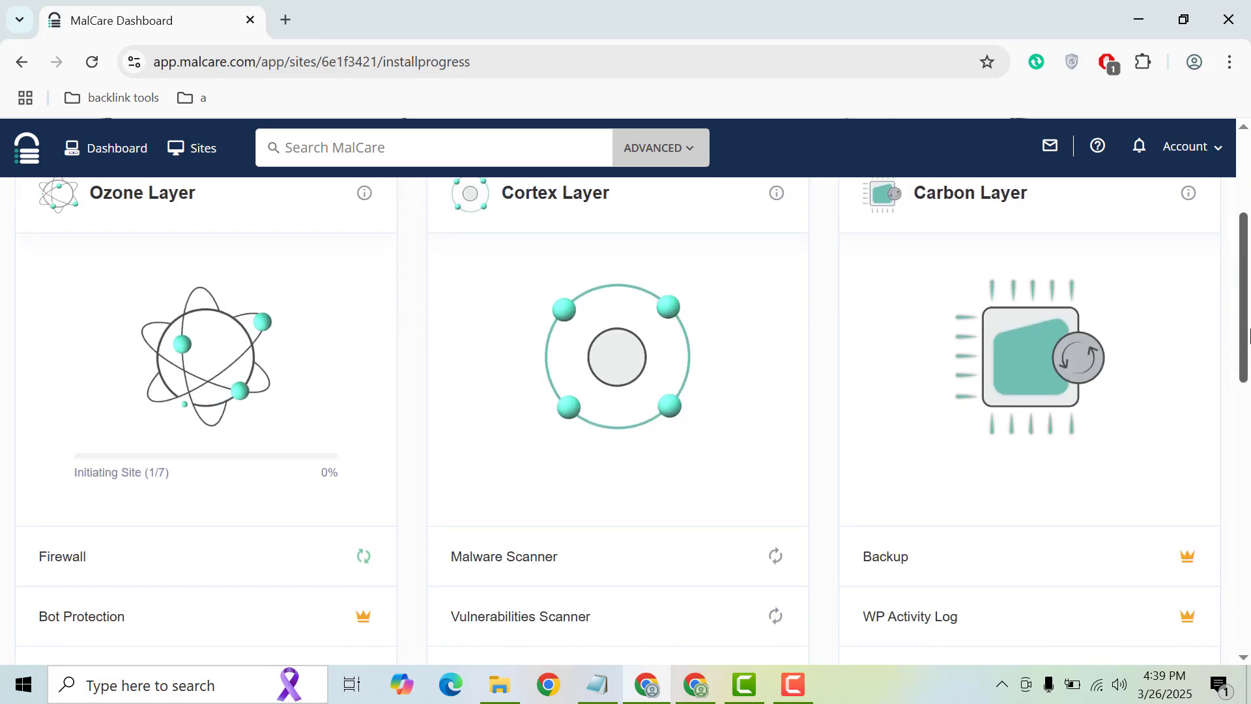
left_click_drag(1247, 365, 1238, 309)
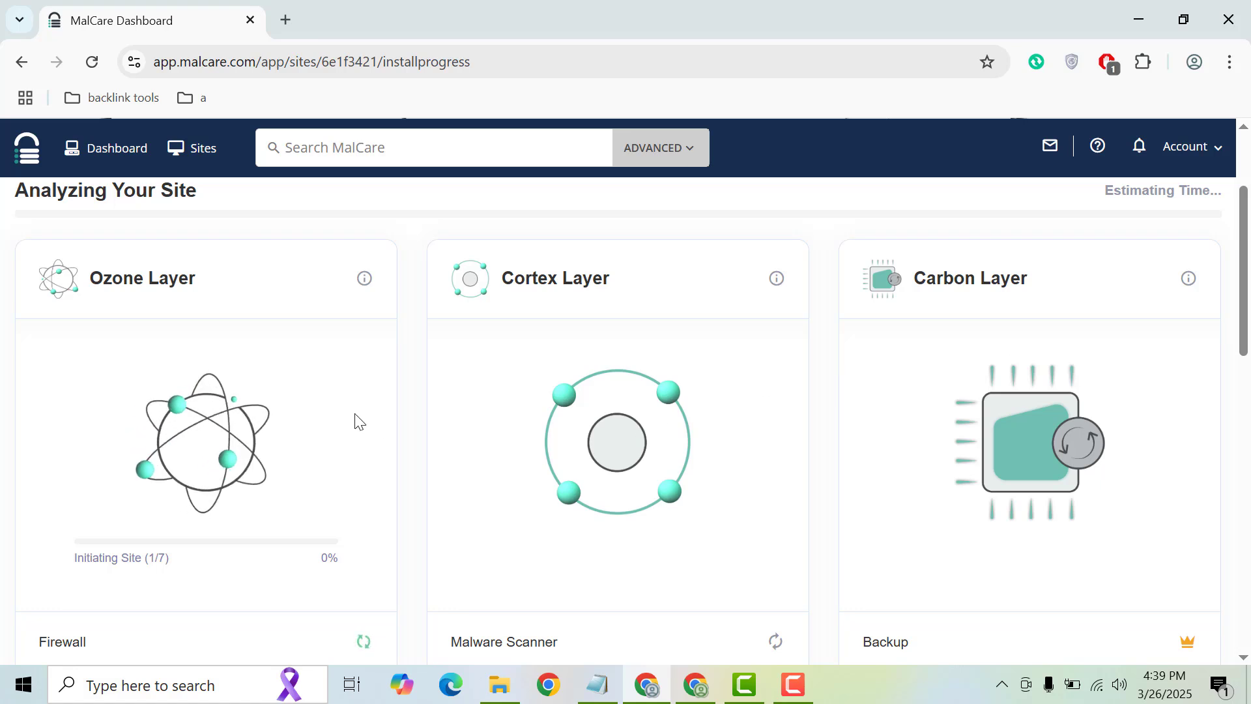
scroll(1245, 365, "down", 3)
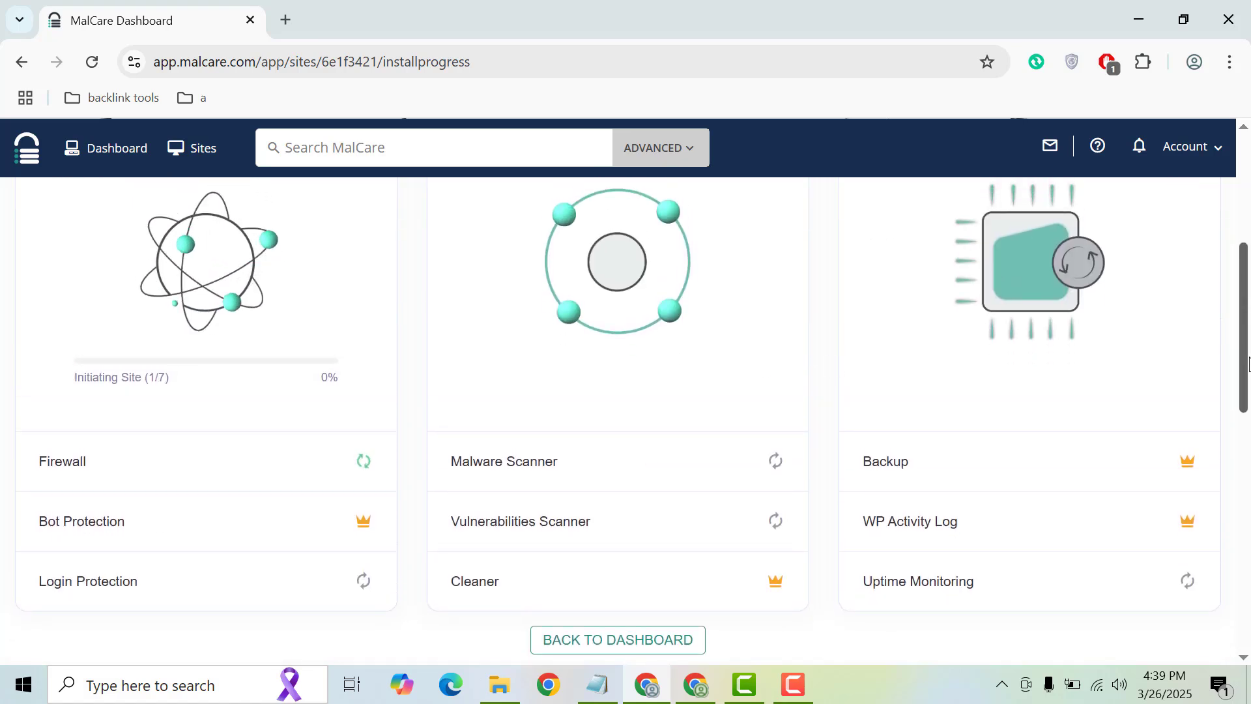
mouse_move(1248, 375)
left_mouse_down()
mouse_move(1241, 336)
mouse_move(1231, 382)
mouse_move(1225, 349)
mouse_move(1229, 371)
left_mouse_up()
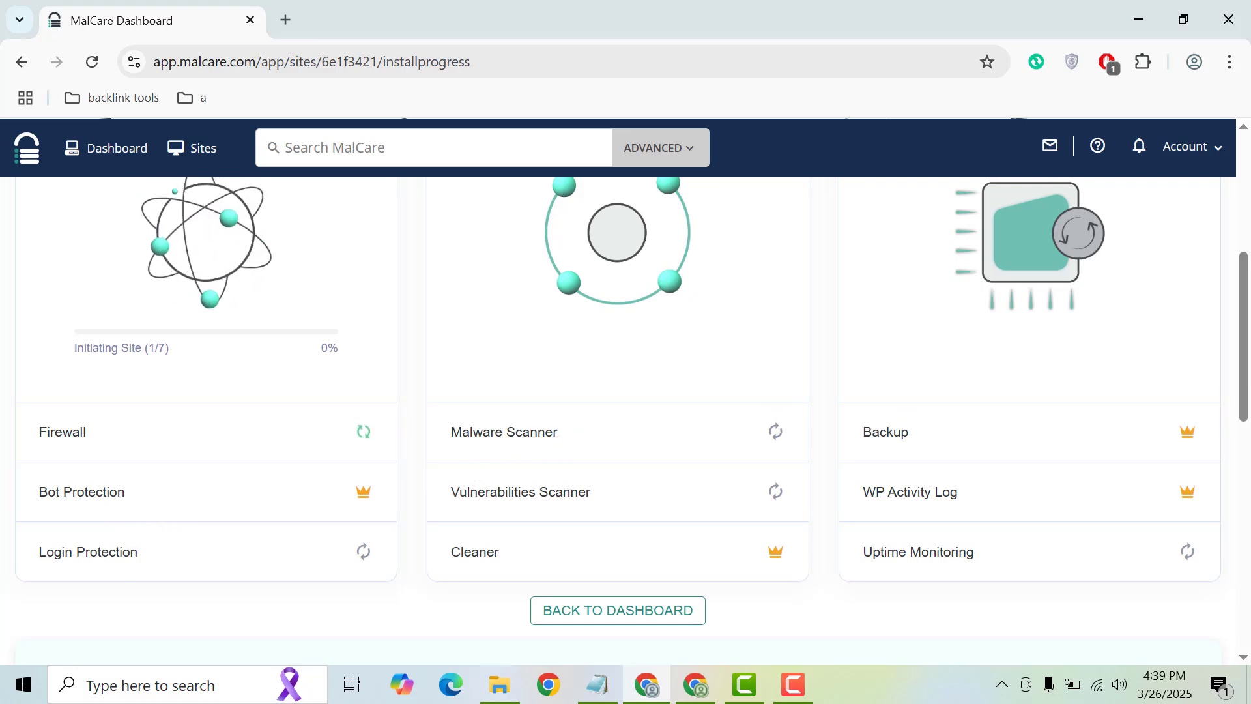
mouse_move(1240, 390)
left_mouse_down()
mouse_move(1239, 304)
mouse_move(1237, 397)
left_mouse_up()
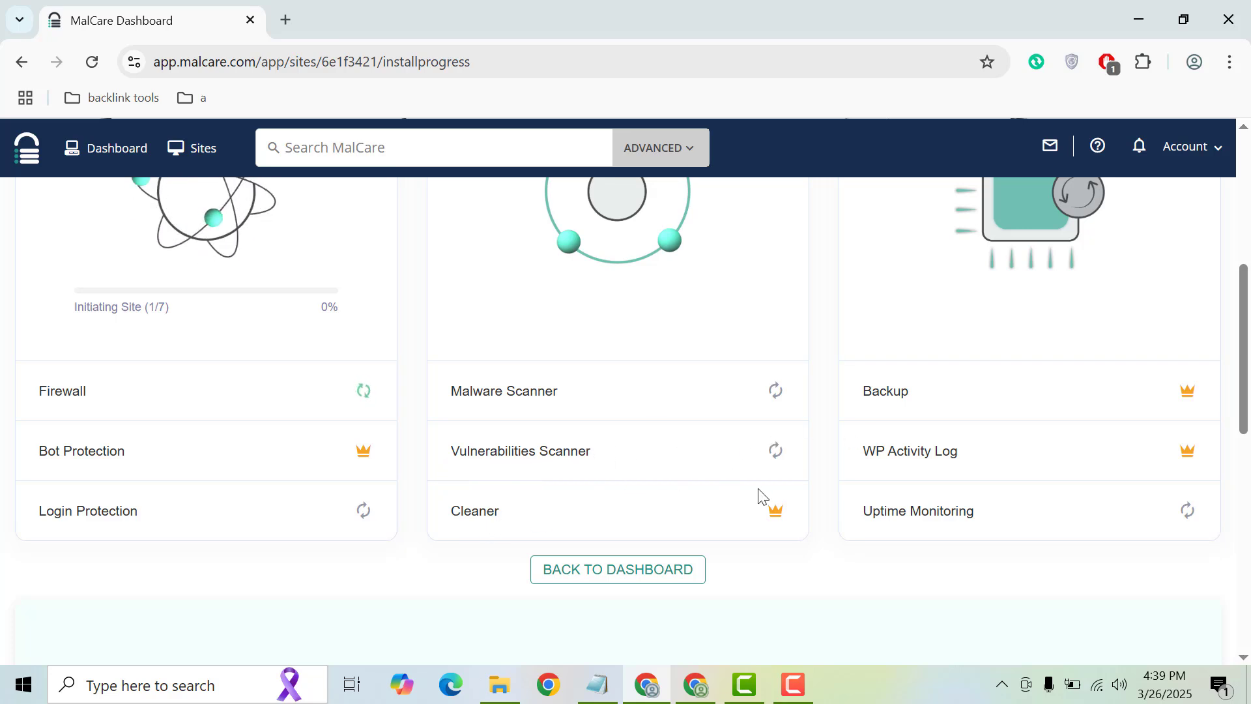
left_click_drag(1248, 365, 1225, 302)
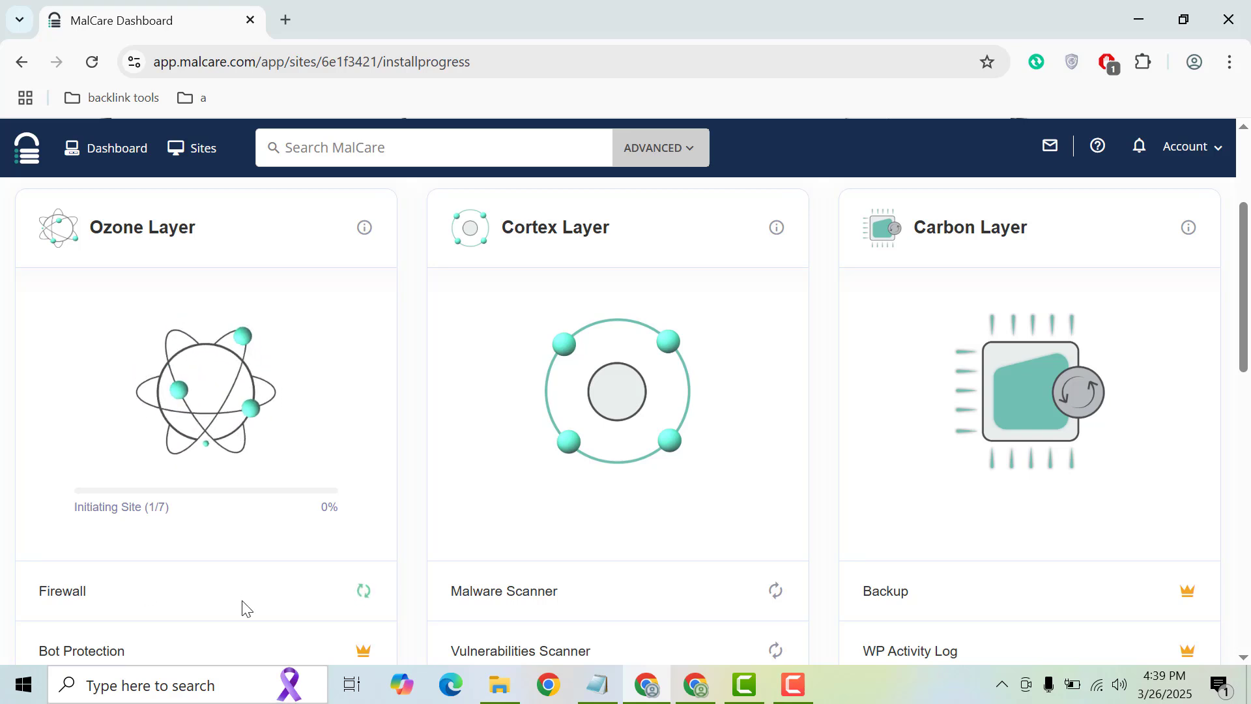
scroll(244, 607, "down", 2)
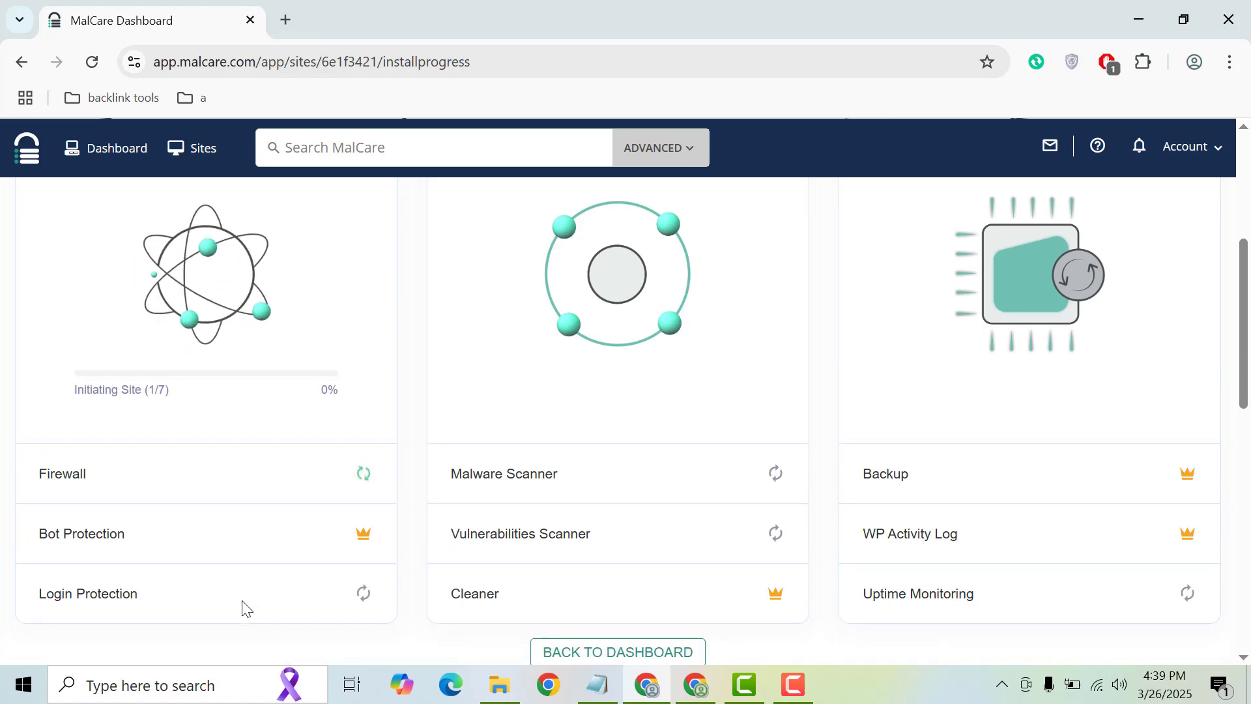
scroll(244, 607, "down", 1)
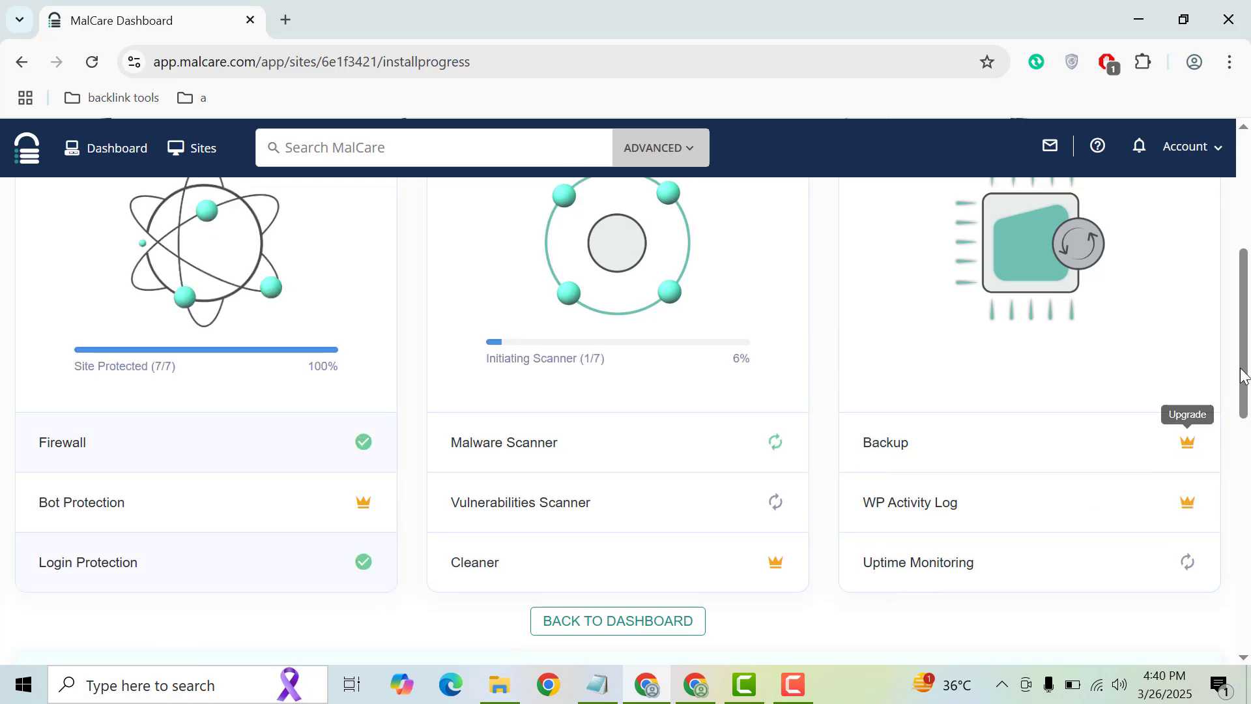
Scroll to check the Firewall shows Site Protected and the Malware Scanner is at 6%
left_click_drag(1245, 361, 1245, 274)
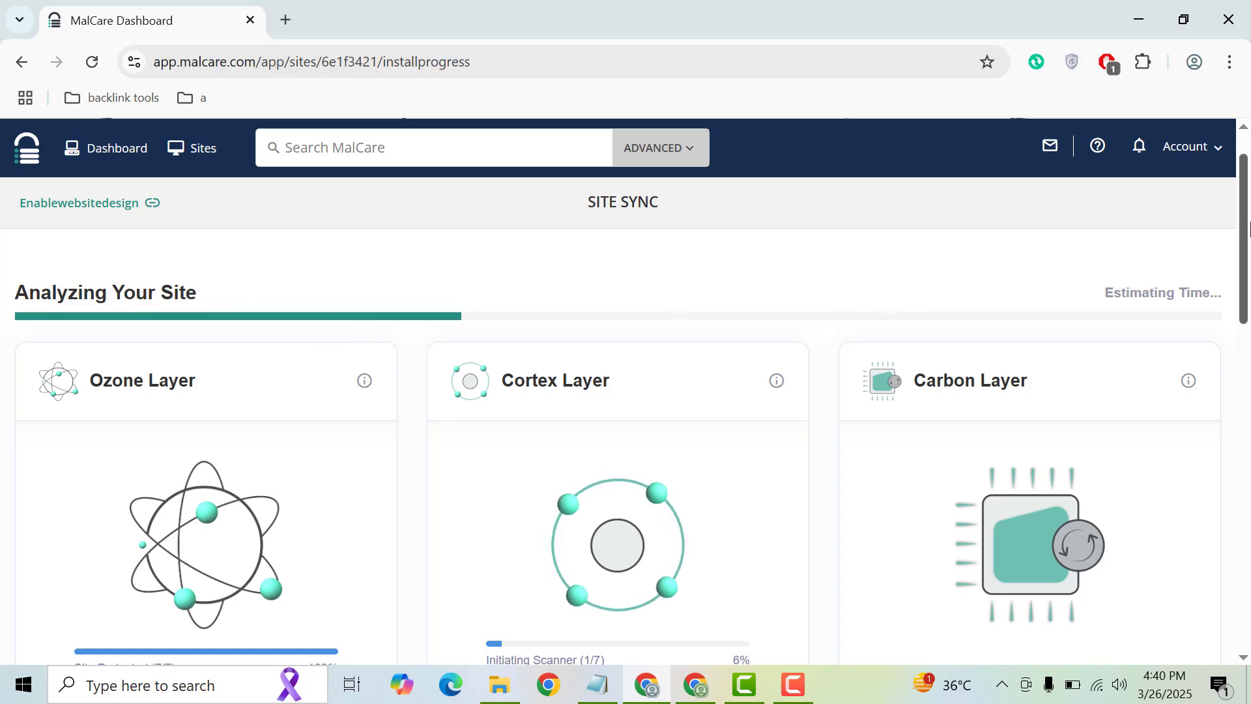
left_click_drag(1245, 230, 1231, 202)
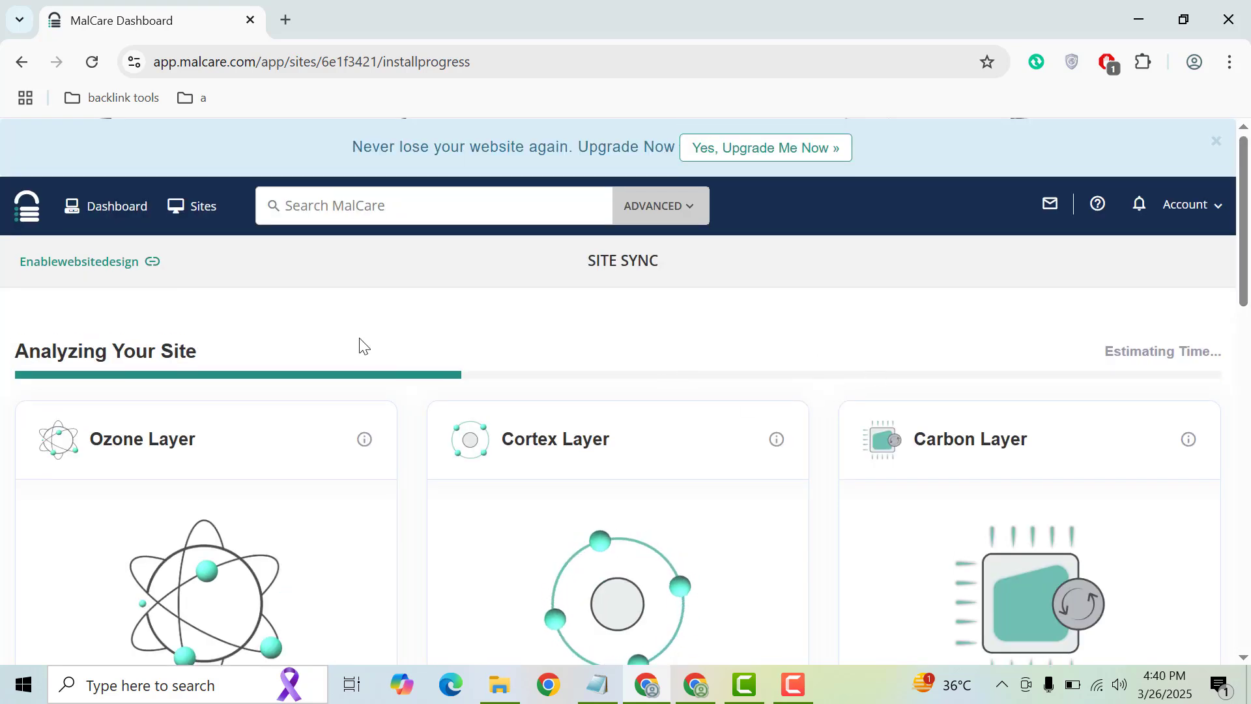
mouse_move(1242, 259)
left_mouse_down()
mouse_move(1242, 417)
mouse_move(1240, 259)
left_mouse_up()
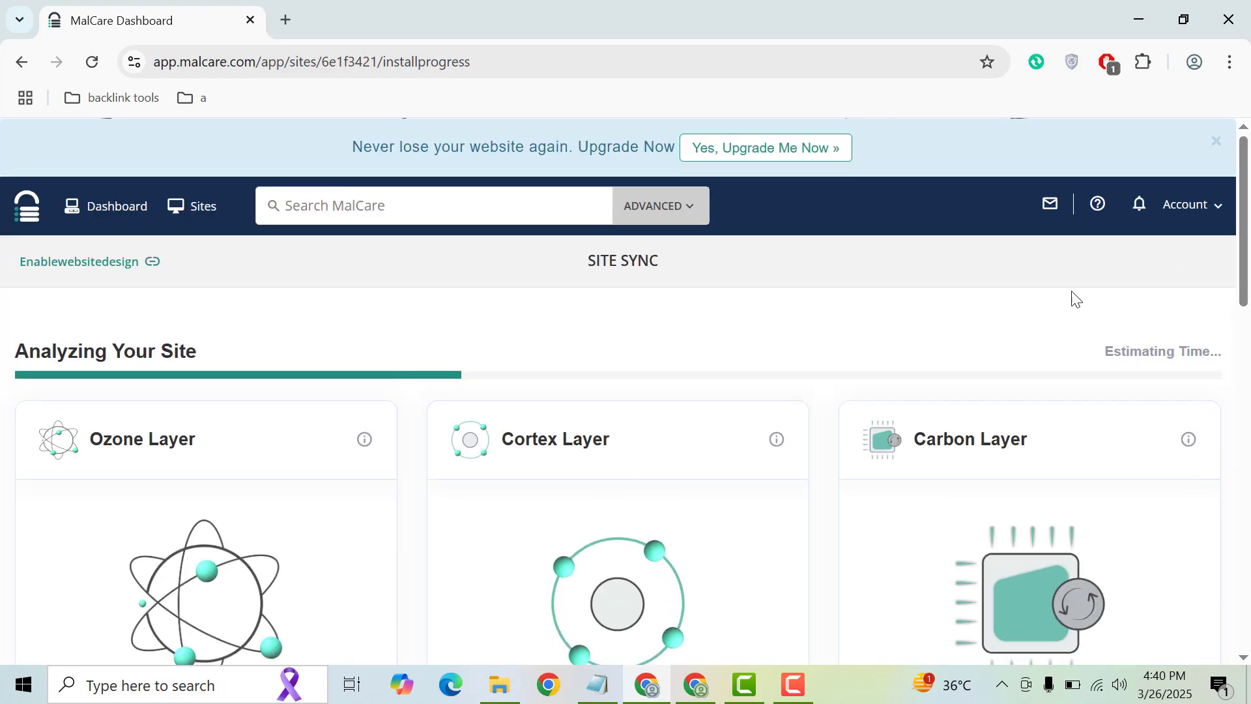